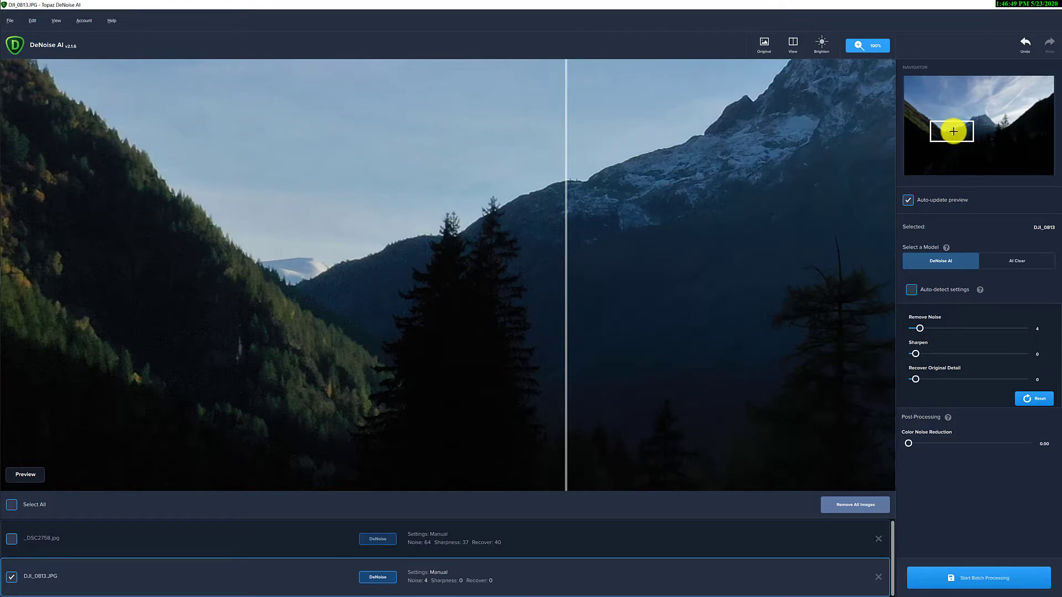
Raise Remove Noise to 100 for DJI_0813 and compare the mountain peak and sky before and after
left_click_drag(951, 130, 978, 111)
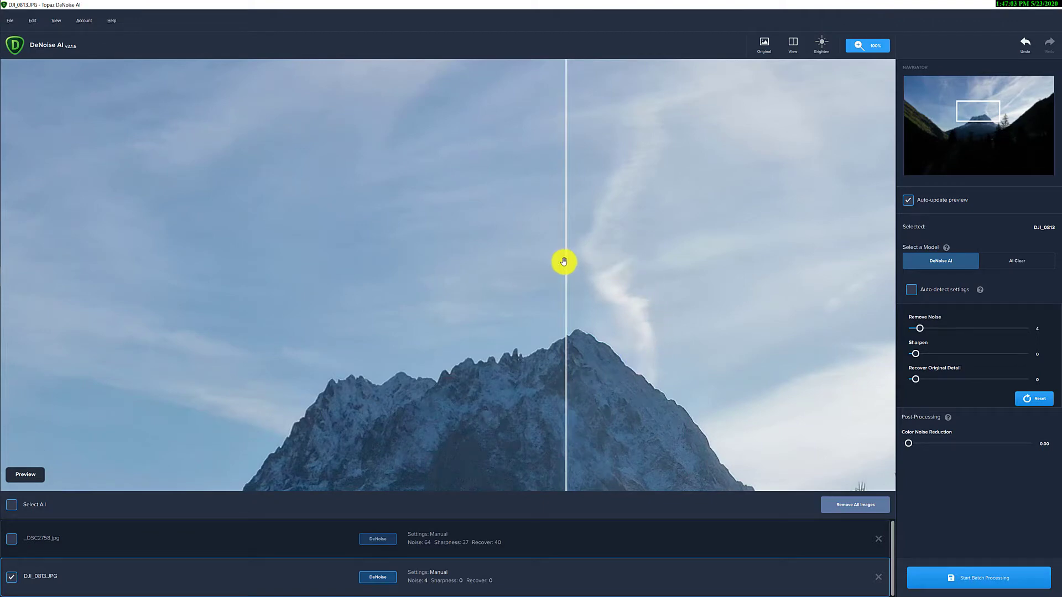
left_click_drag(566, 261, 495, 282)
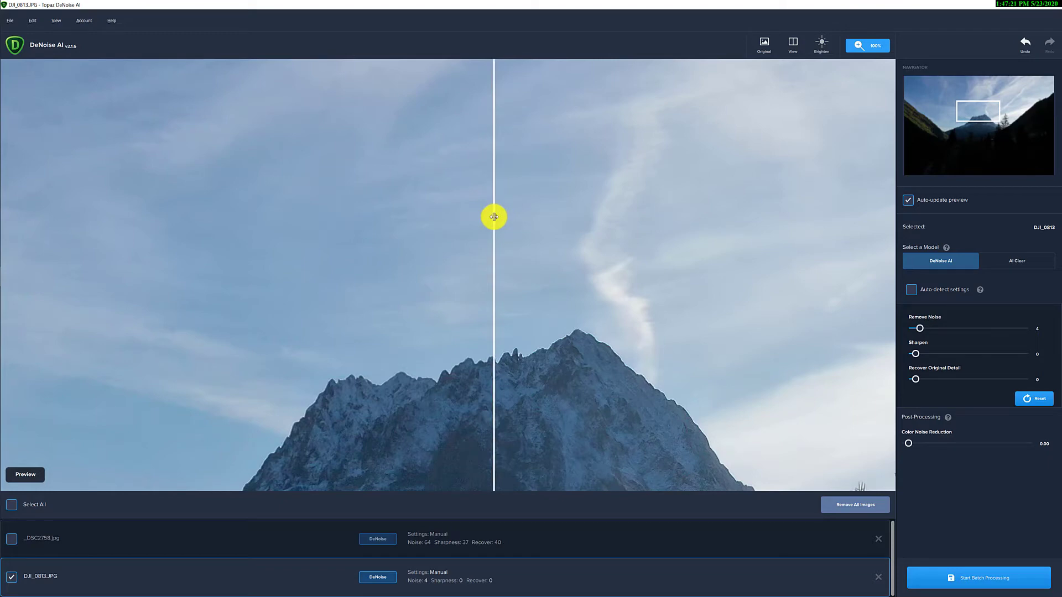
left_click_drag(493, 217, 440, 249)
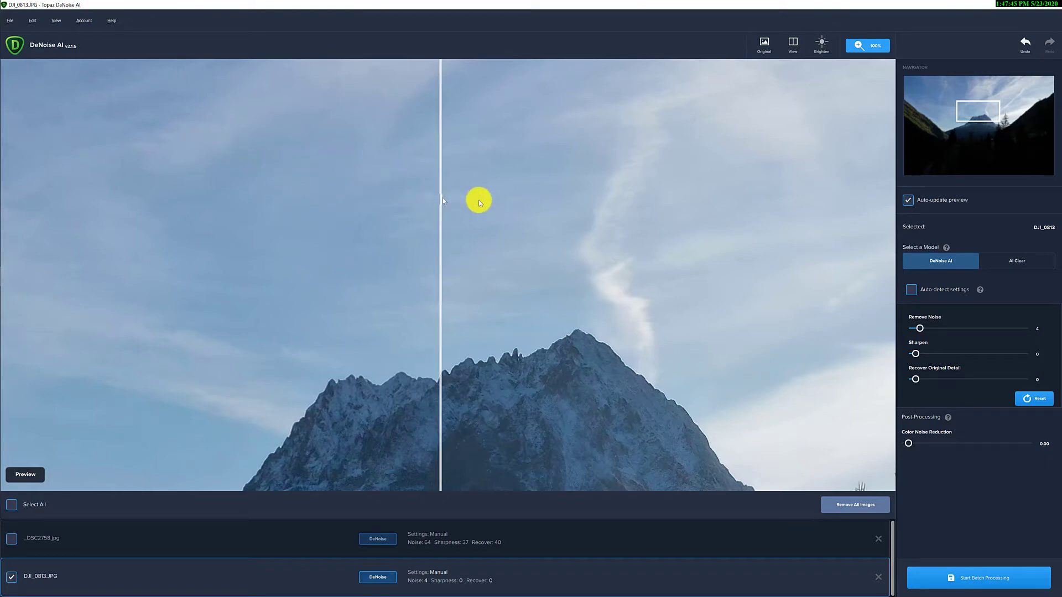
left_click_drag(479, 203, 454, 222)
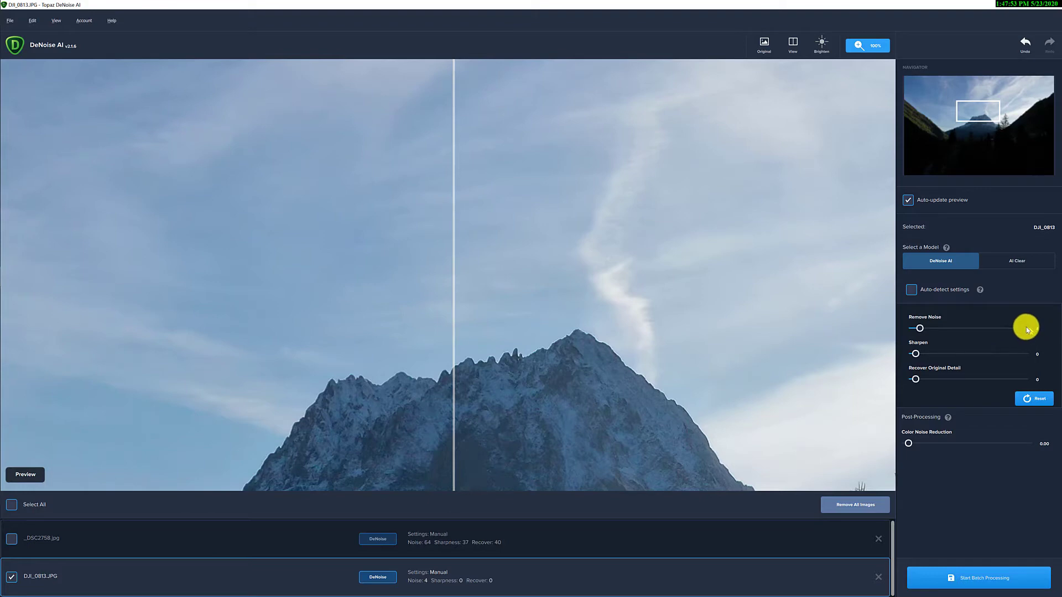
left_click_drag(1027, 330, 1027, 330)
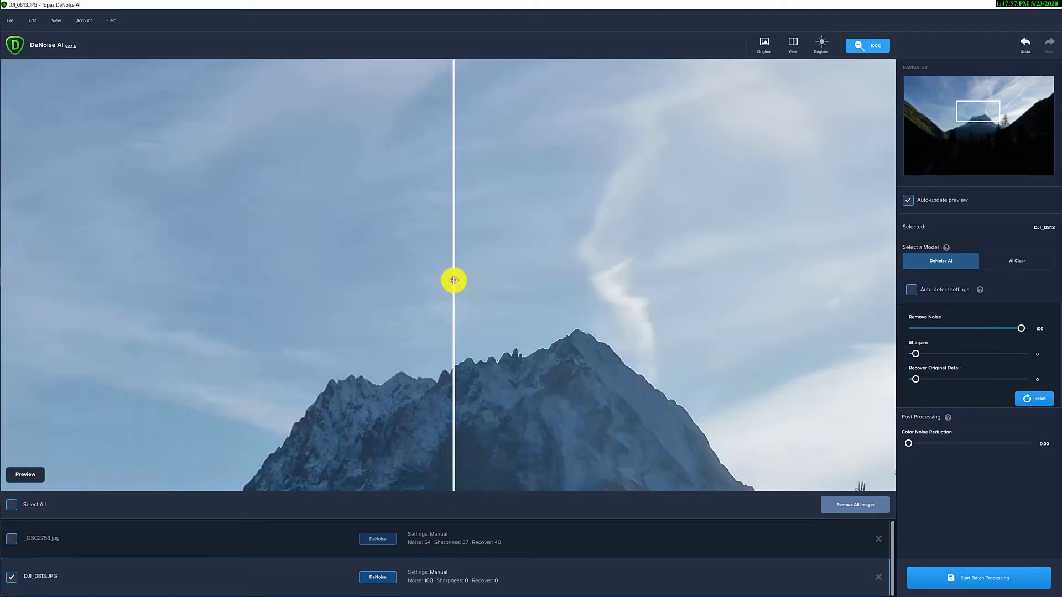
left_click_drag(454, 286, 504, 373)
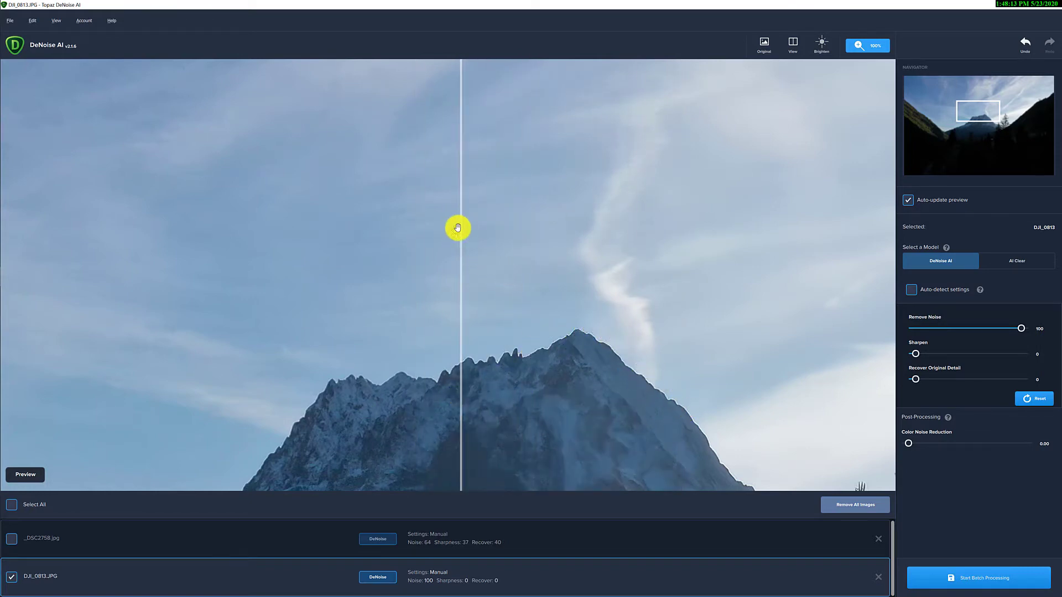
left_click_drag(499, 233, 420, 251)
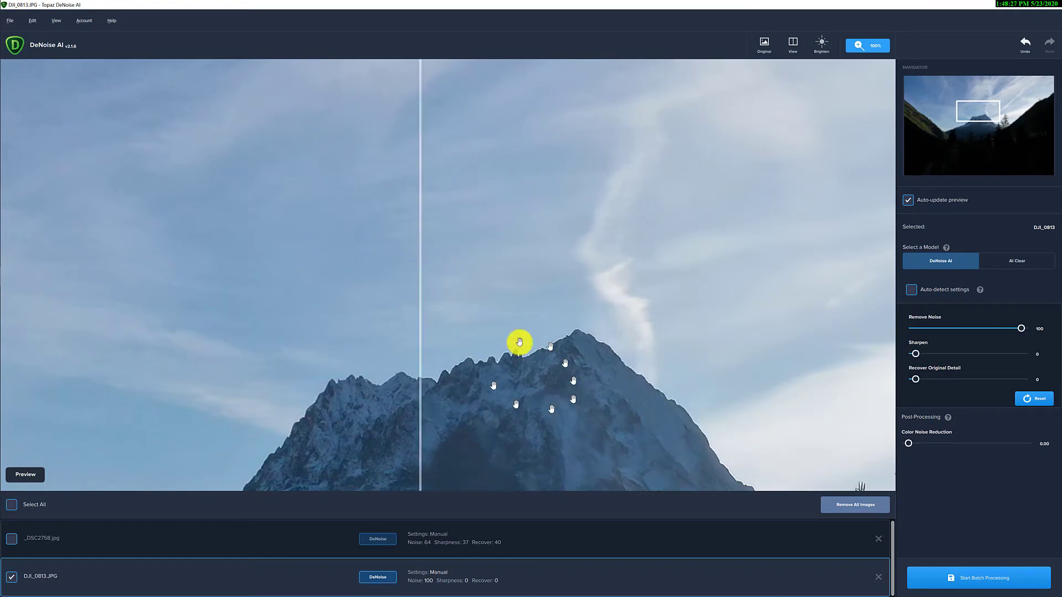
Enable auto-detect settings for DJI_0813 and compare the mountain peak and the dark forest with the original
left_click(912, 290)
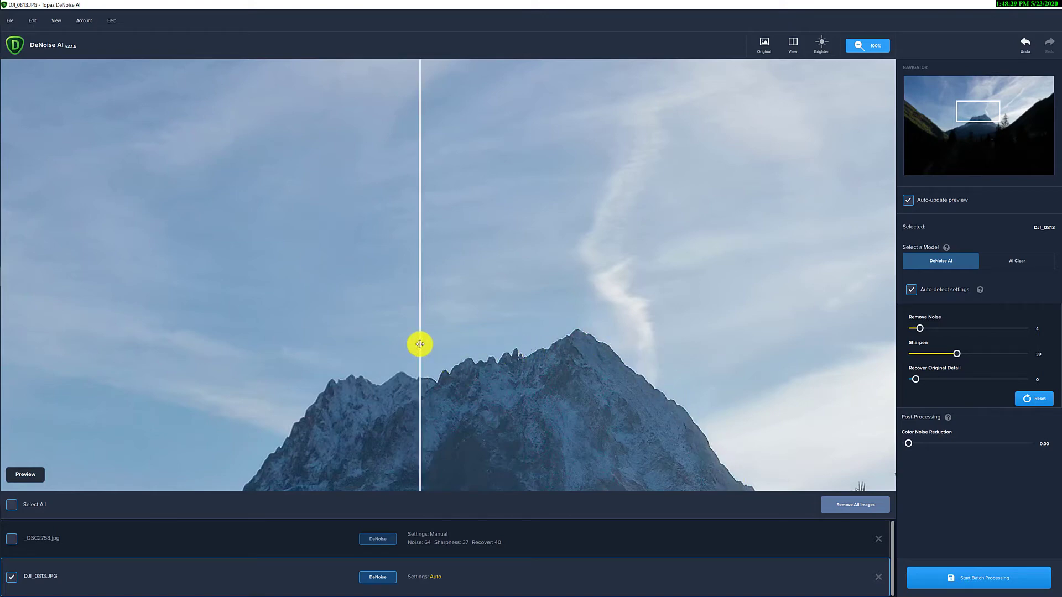
left_click_drag(419, 344, 445, 420)
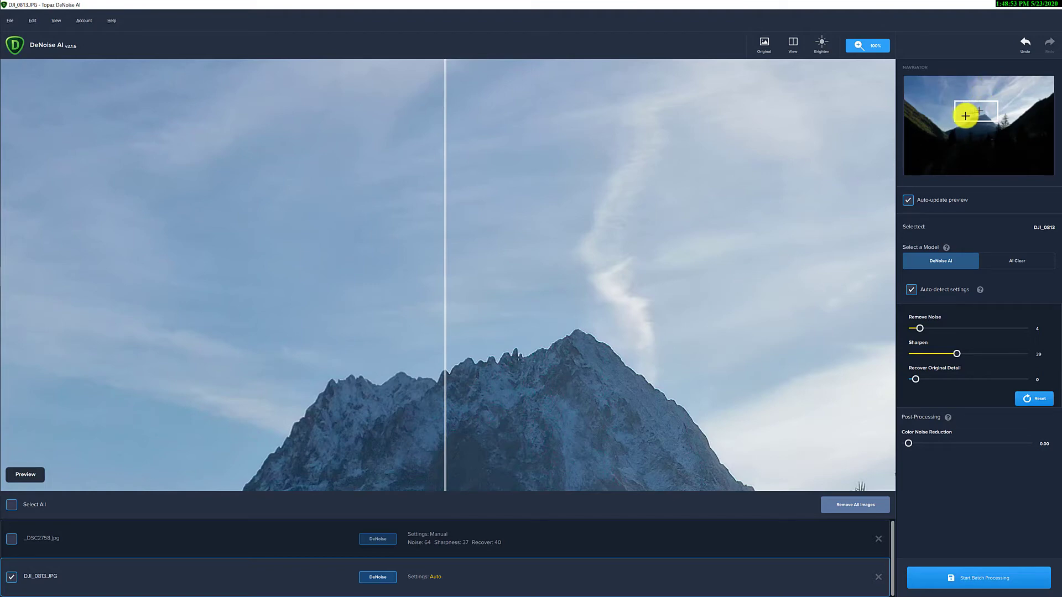
left_click_drag(965, 116, 954, 134)
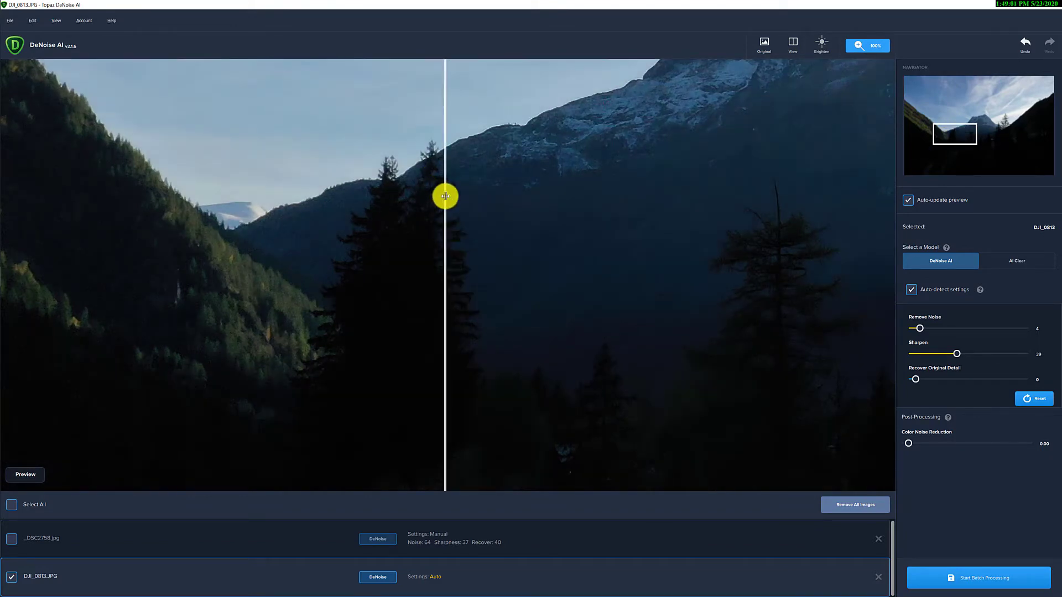
left_click_drag(445, 196, 513, 244)
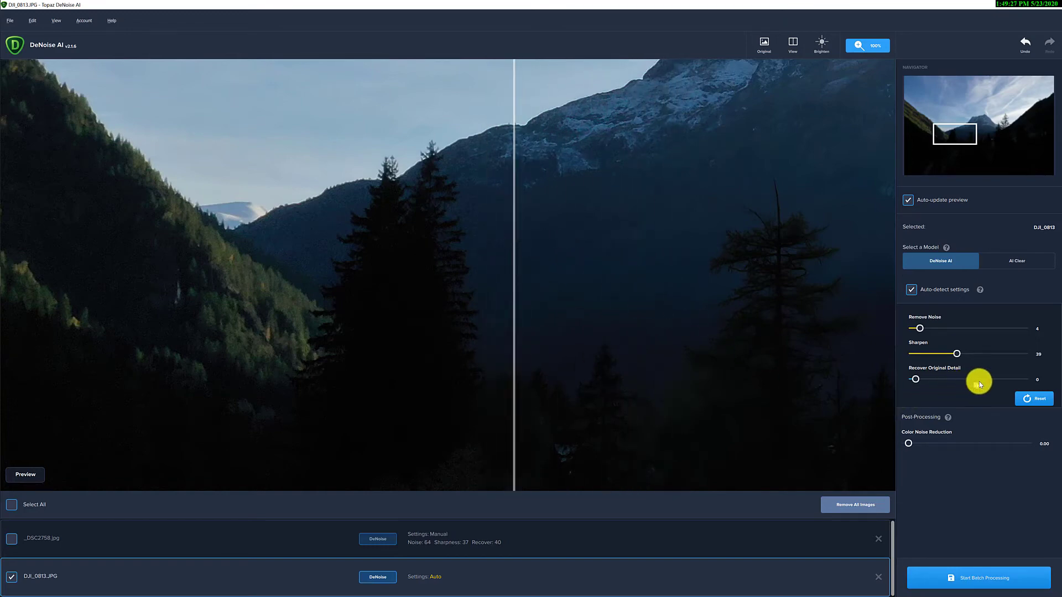
Set Recover Original Detail to 15 and compare the trees and mountain slope before and after
left_click(999, 379)
mouse_move(513, 238)
left_mouse_down()
mouse_move(705, 249)
mouse_move(465, 238)
mouse_move(682, 239)
mouse_move(491, 244)
mouse_move(507, 242)
left_mouse_up()
left_click(918, 380)
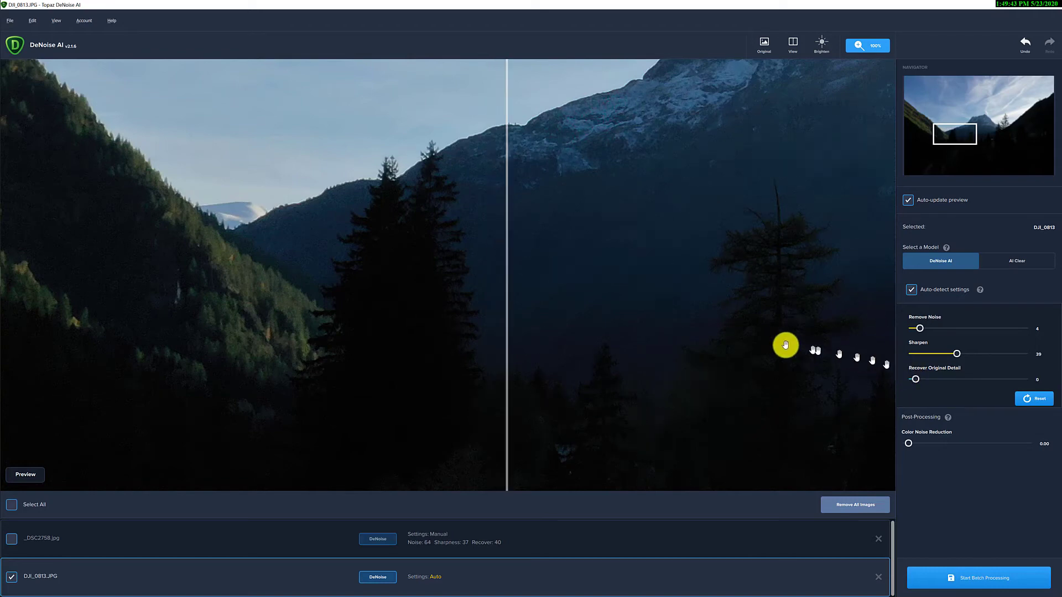
left_click(932, 379)
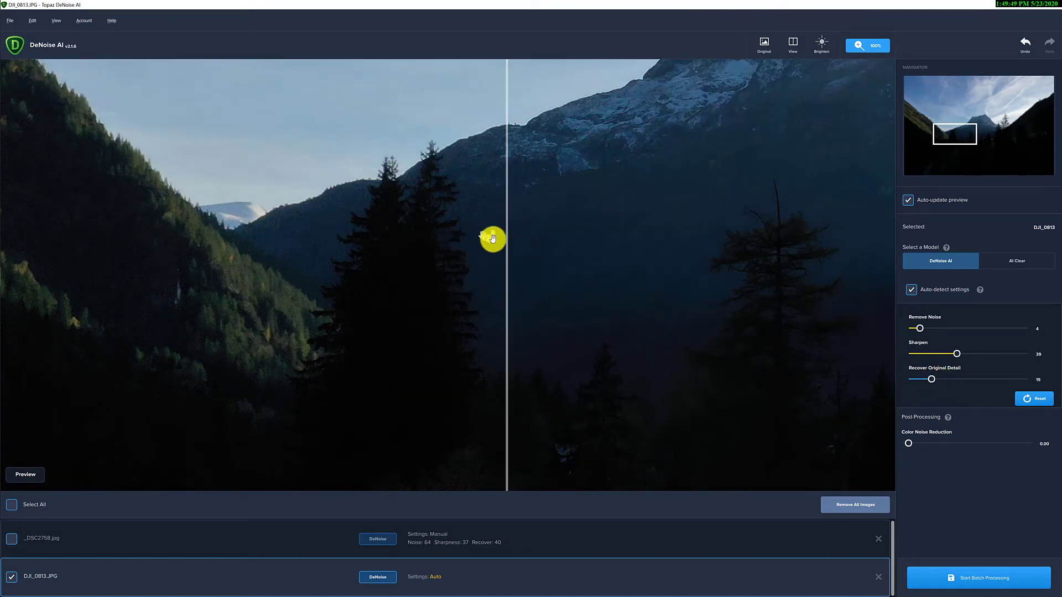
left_click_drag(505, 239, 597, 257)
left_click_drag(716, 261, 502, 265)
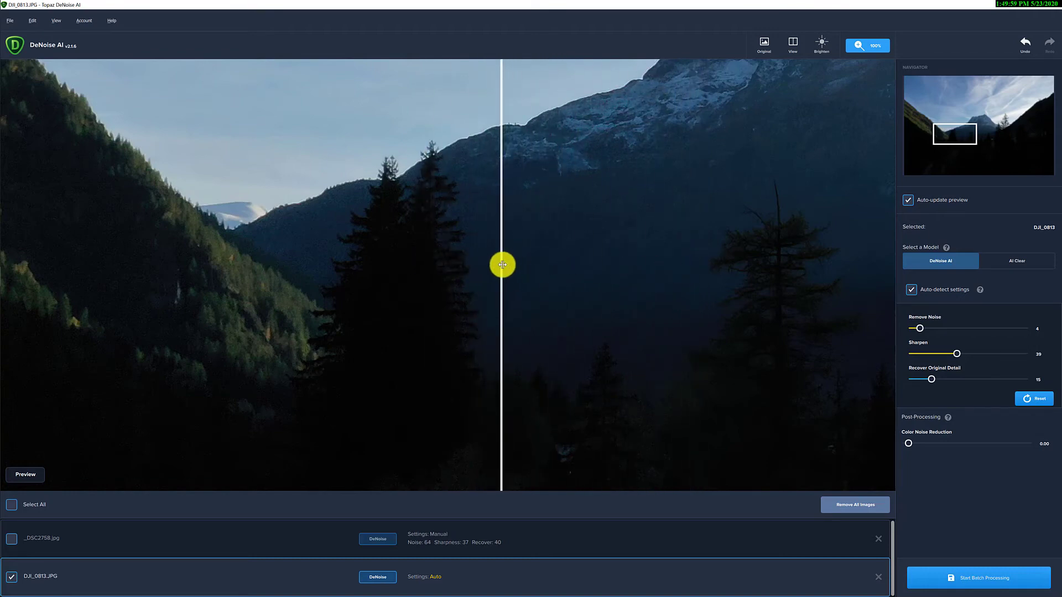
Switch DJI_0813 to the AI Clear model and compare the result with the original at 100% and 50% zoom
left_click(1015, 262)
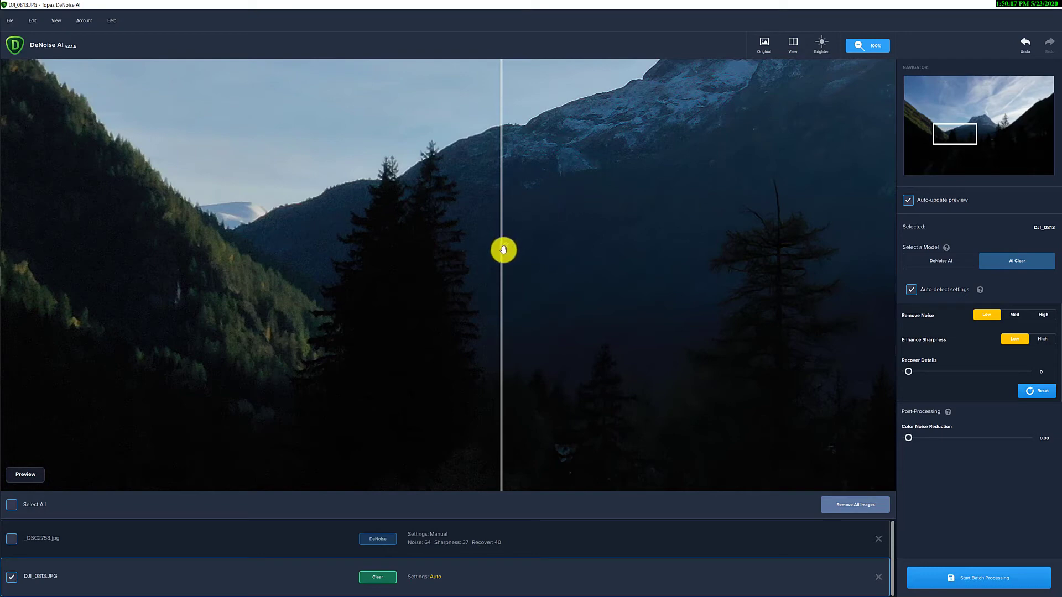
left_click_drag(504, 250, 589, 238)
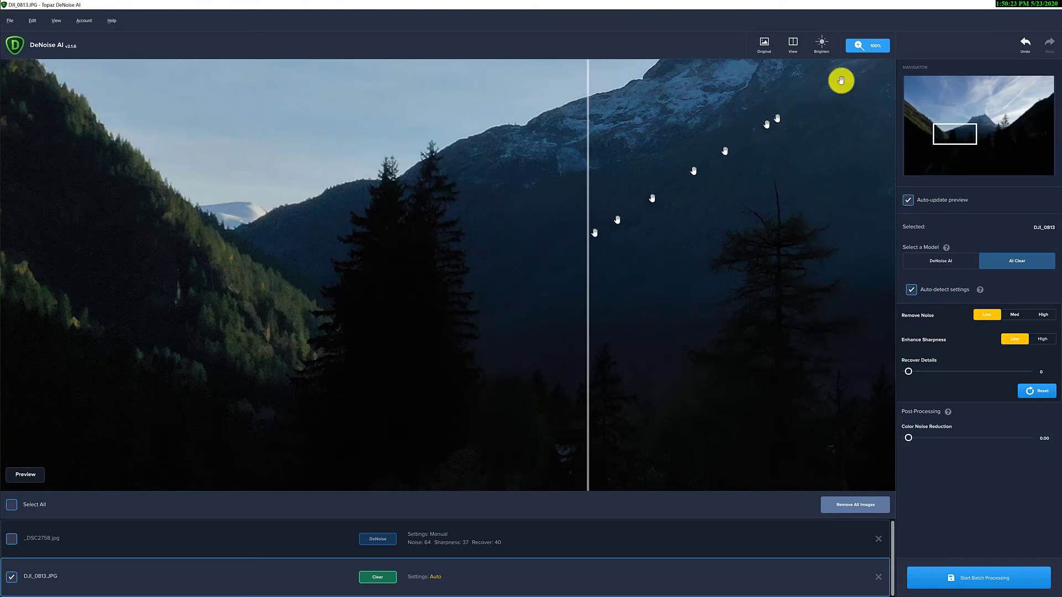
left_click(880, 47)
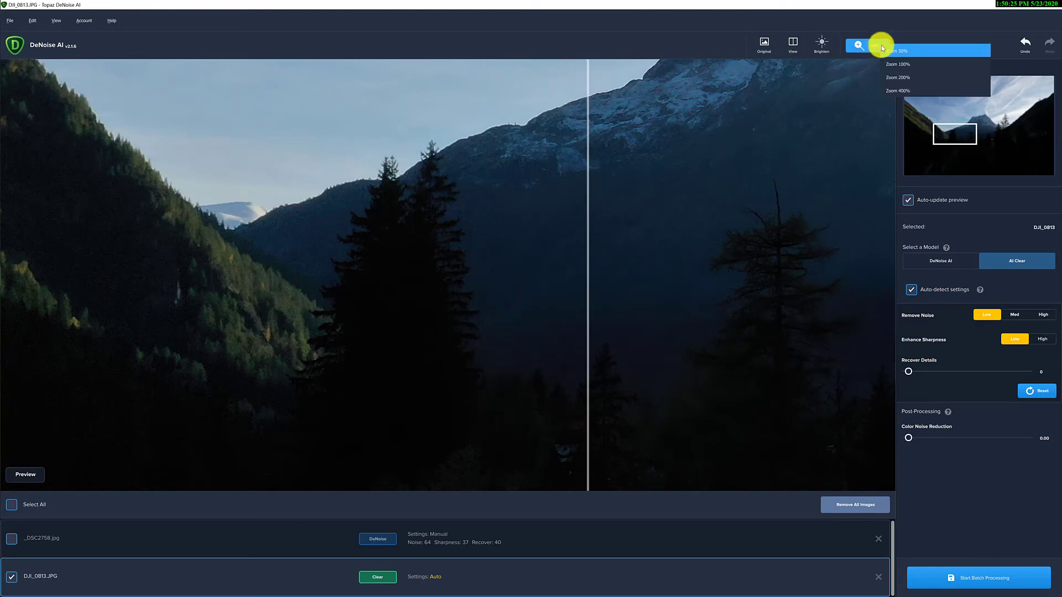
left_click(902, 52)
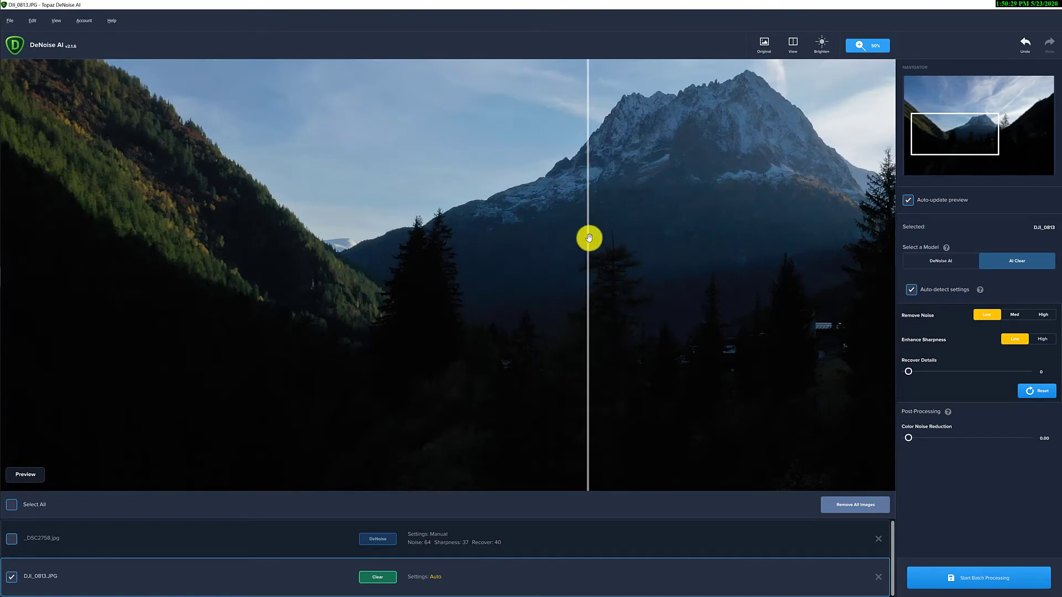
left_click_drag(589, 238, 479, 249)
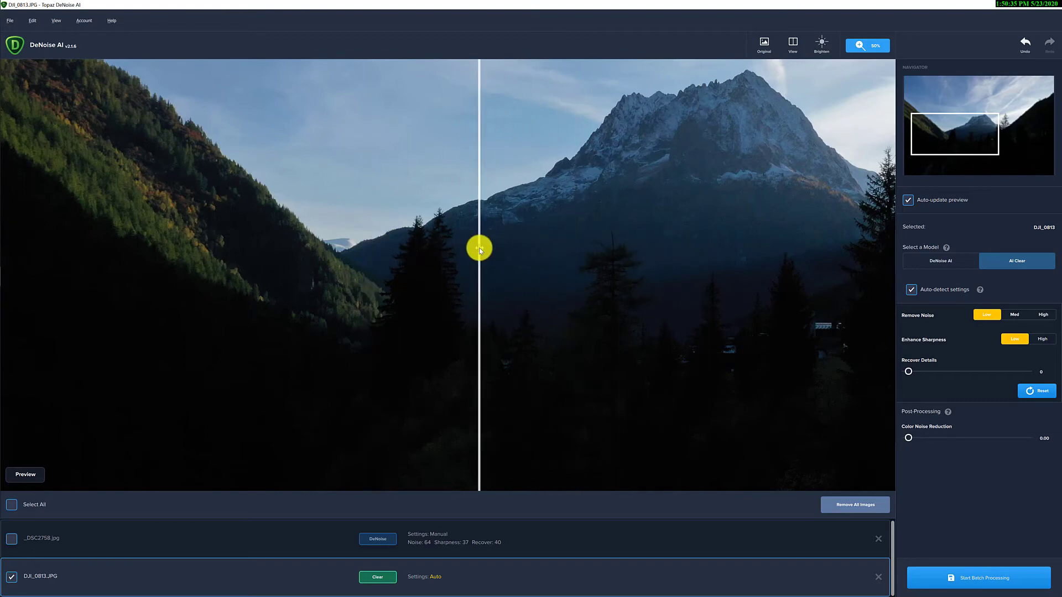
Set AI Clear's Remove Noise to High and compare the mountain valley before and after
left_click(1043, 316)
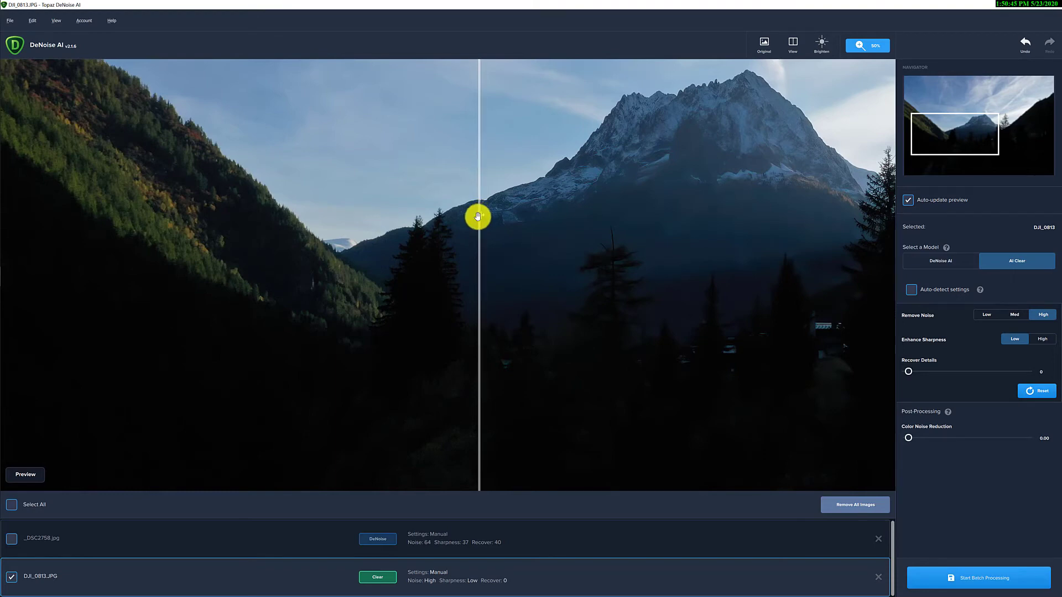
left_click_drag(479, 216, 515, 214)
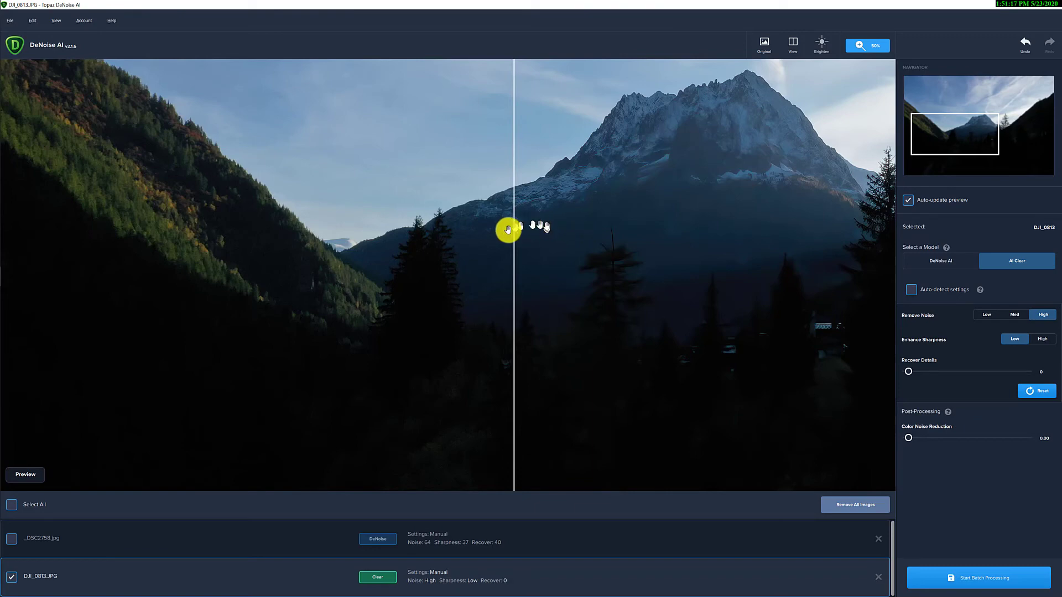
left_click_drag(514, 231, 531, 260)
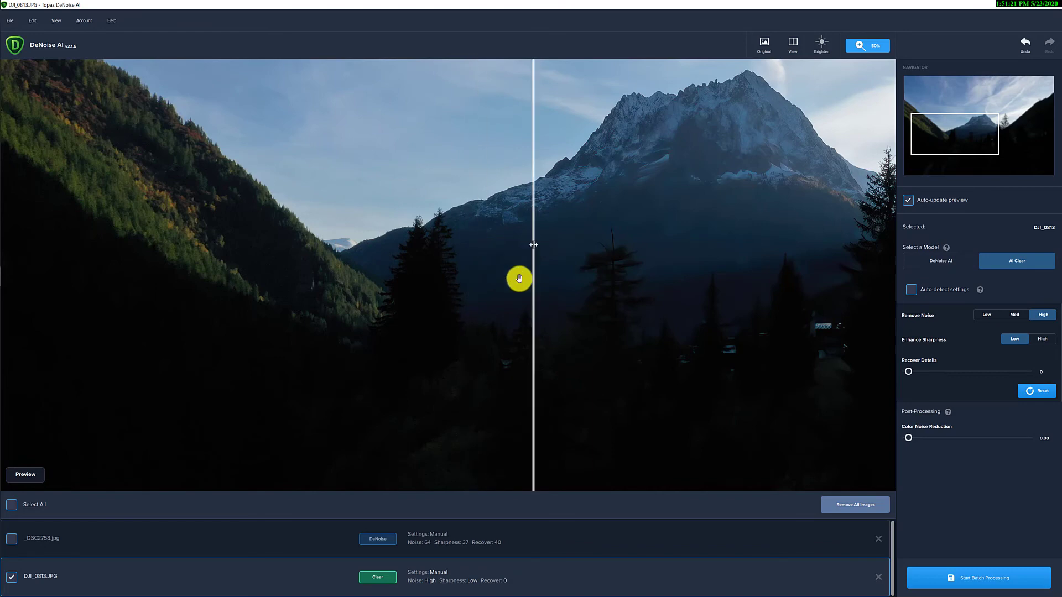
Open _DSC2758.jpg from the image list and compare the waterfall and bare branches before and after
left_click(259, 547)
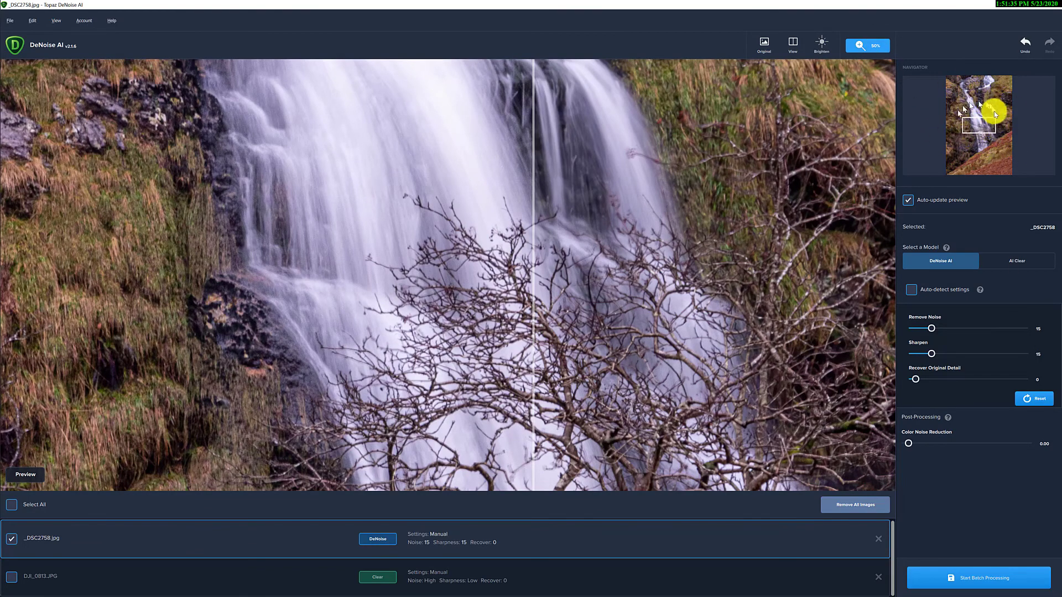
mouse_move(982, 121)
left_mouse_down()
mouse_move(973, 101)
mouse_move(978, 124)
left_mouse_up()
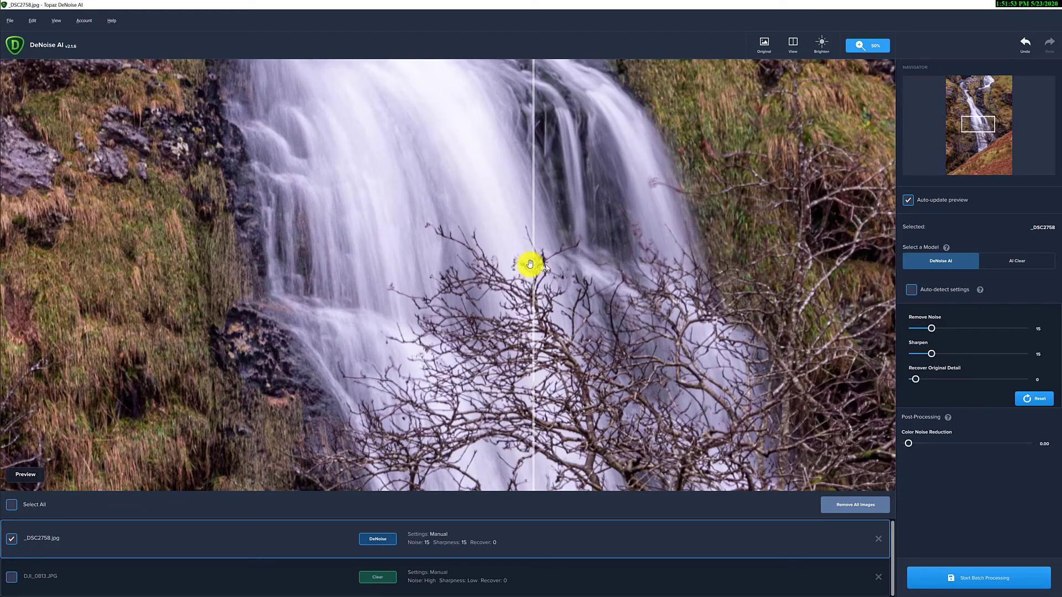
left_click_drag(531, 261, 591, 276)
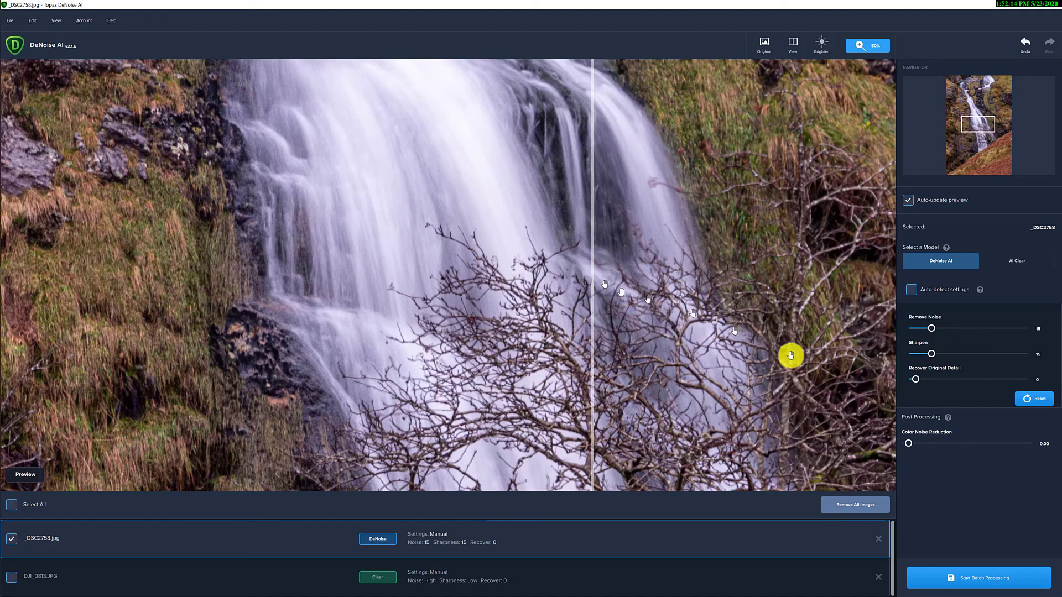
Set Sharpen to 28 for _DSC2758.jpg and compare the waterfall and branches with the original
left_click(945, 354)
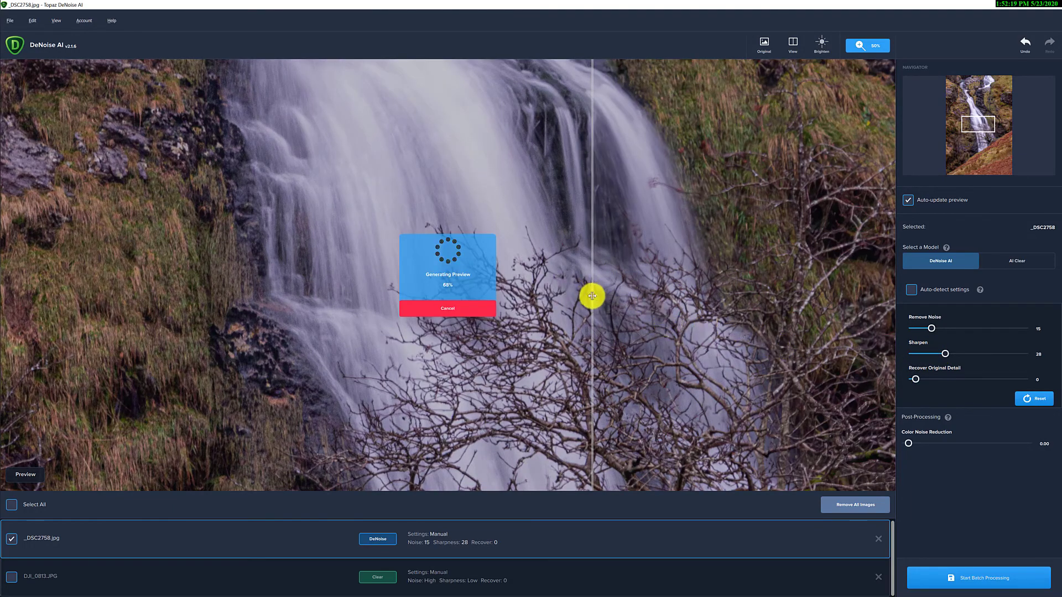
left_click_drag(594, 294, 437, 324)
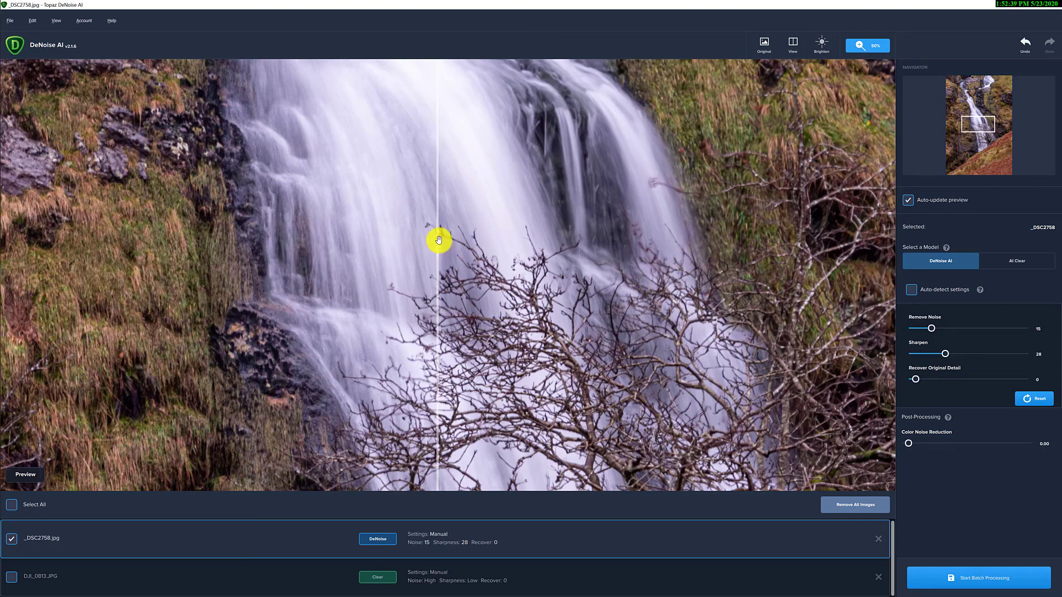
left_click_drag(438, 241, 467, 262)
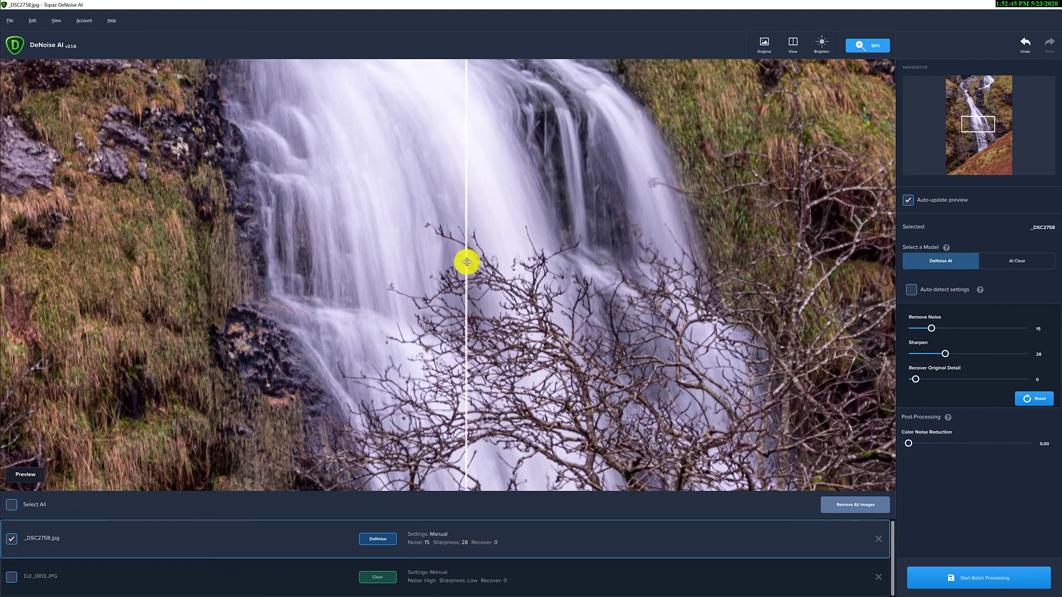